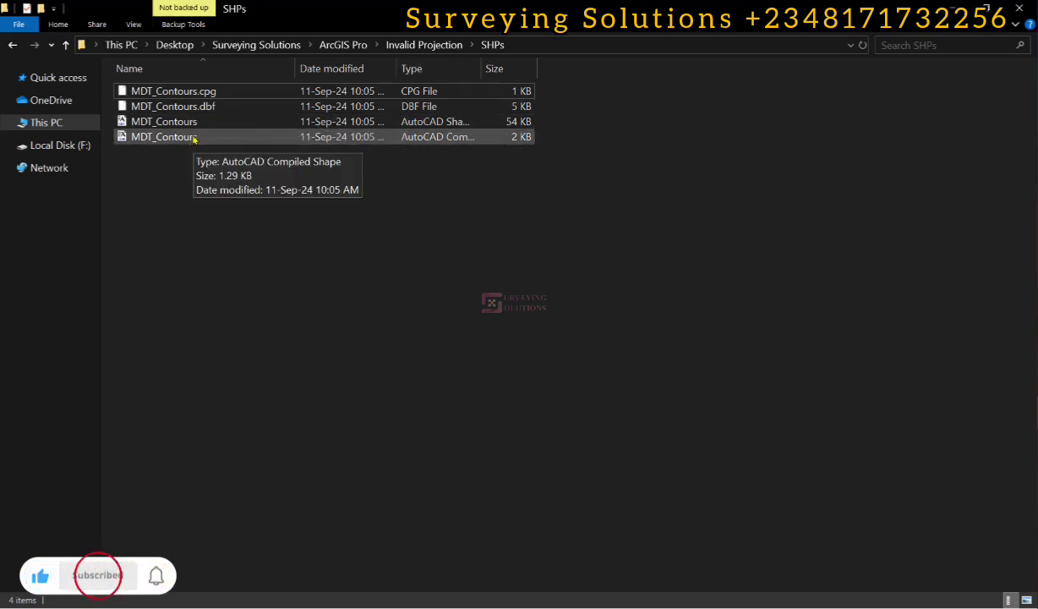
Drag the MDT_Contours shapefile from File Explorer onto the map so it sits above World Imagery.
left_click(190, 122)
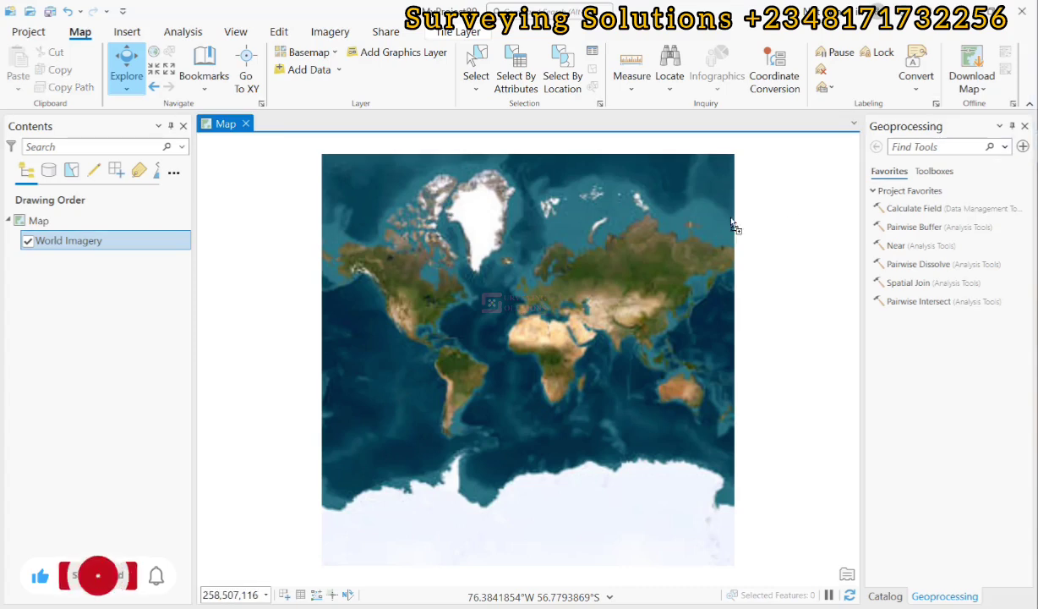
left_click_drag(548, 293, 550, 295)
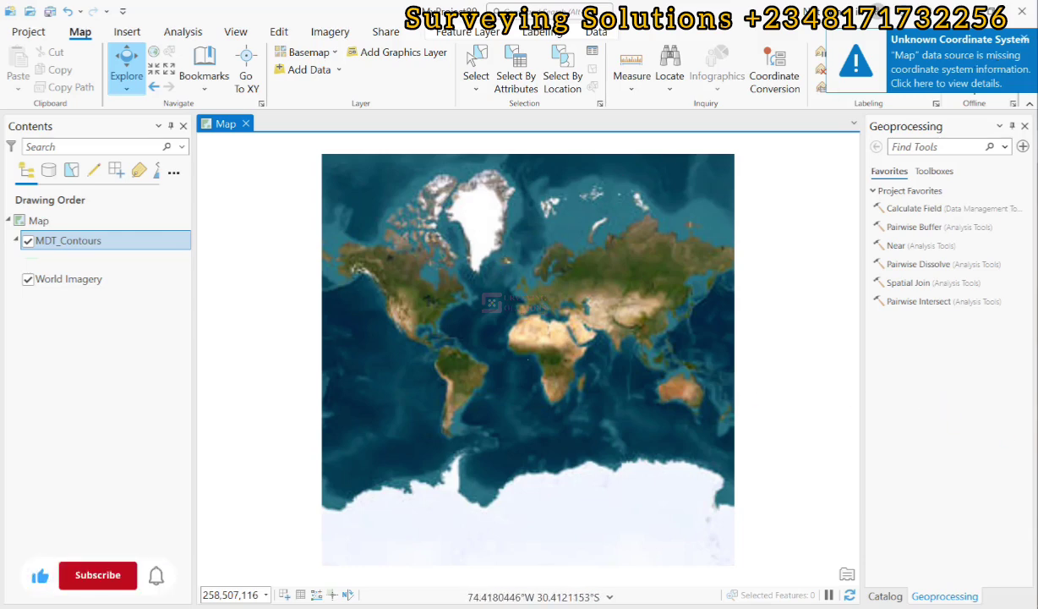
key("alt+Tab")
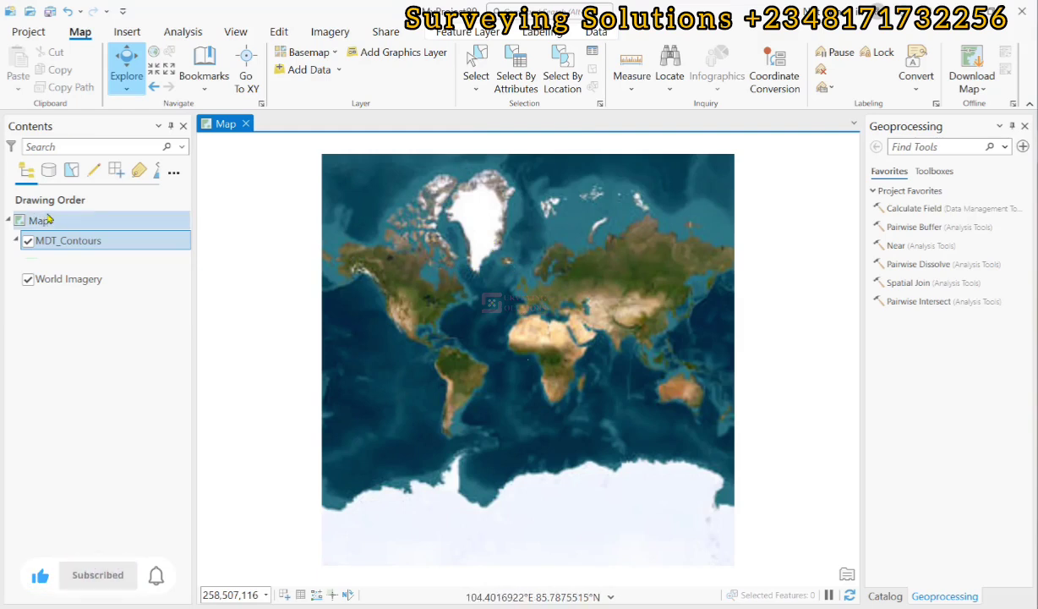
Give the MDT_Contours line symbol a red colour and a 2 pt width, and apply it.
left_click(30, 265)
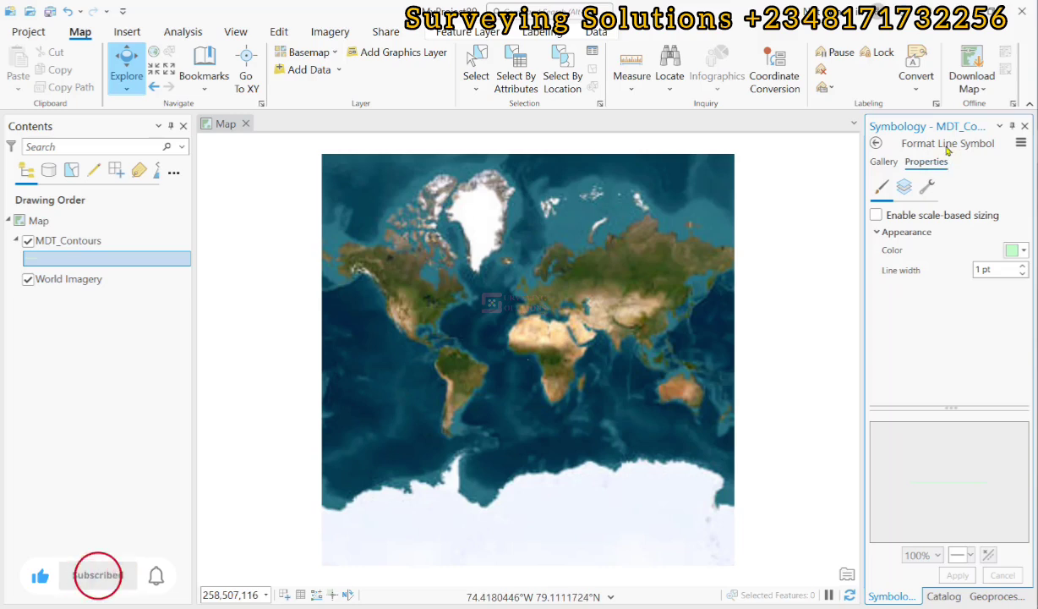
left_click(1015, 251)
left_click(919, 326)
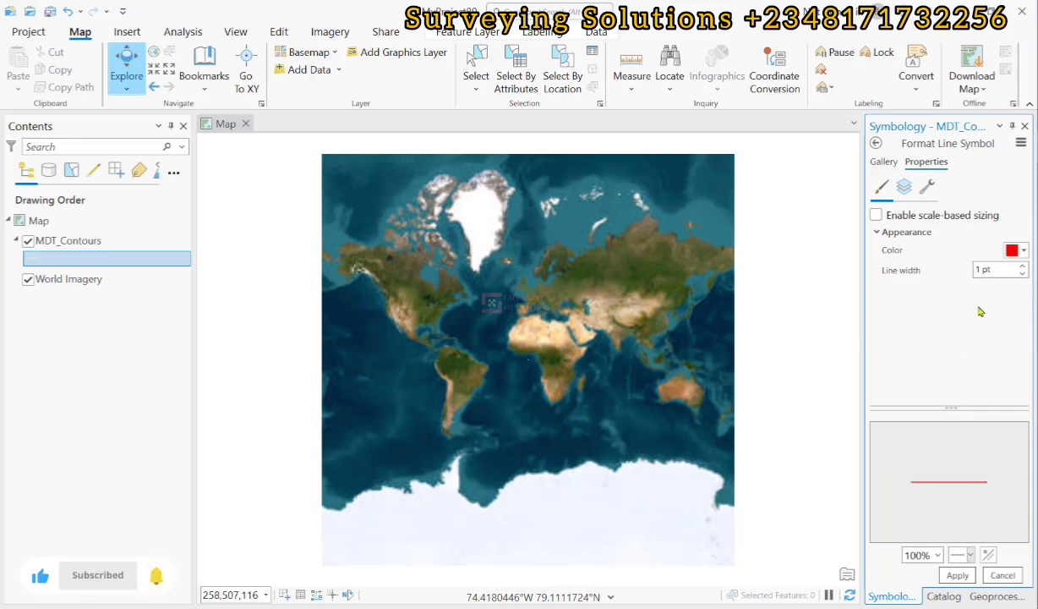
double_click(985, 269)
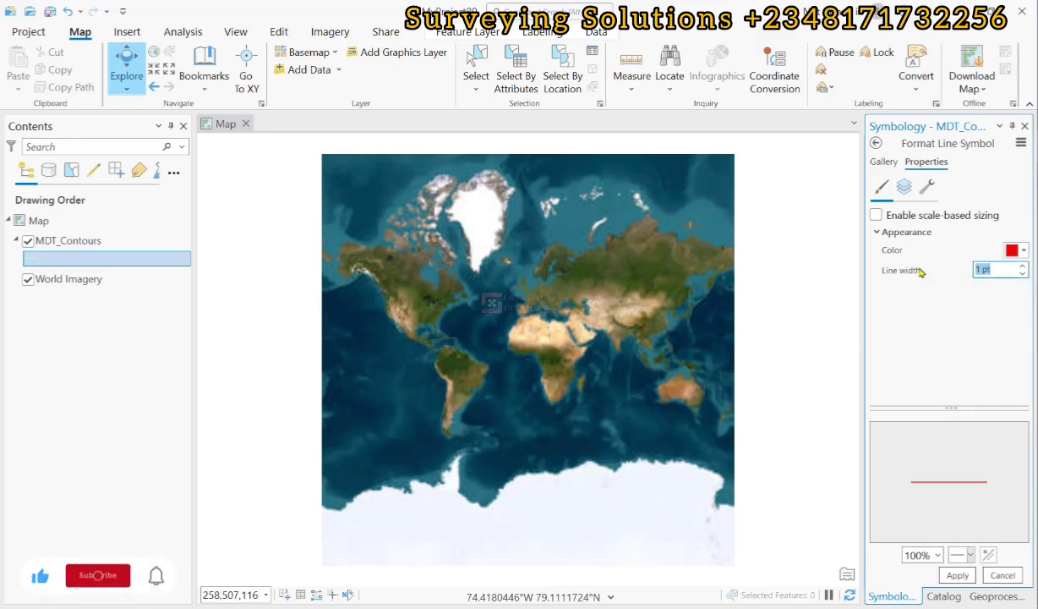
type("2")
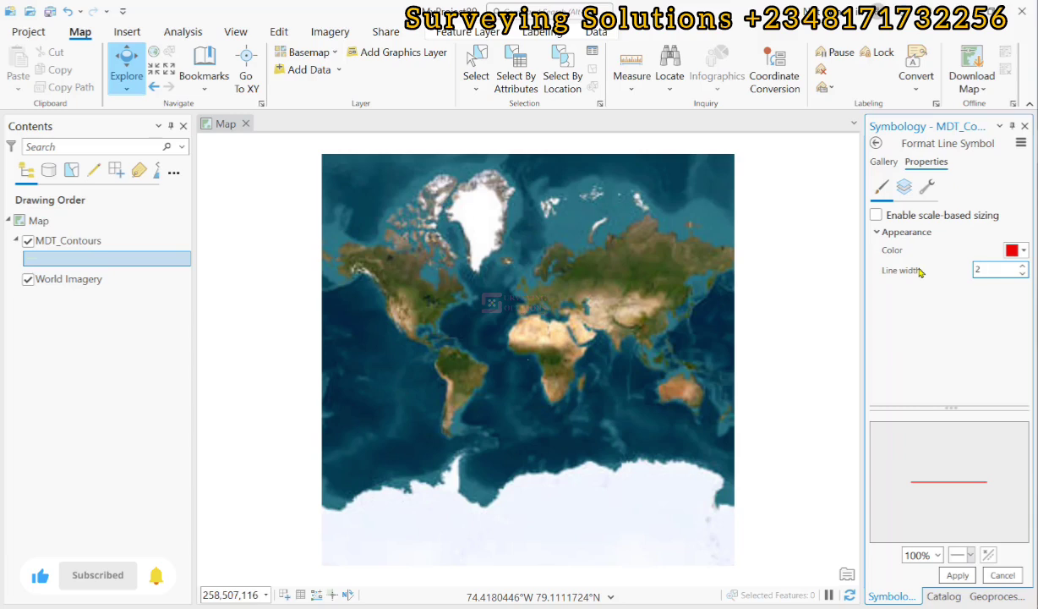
left_click(958, 575)
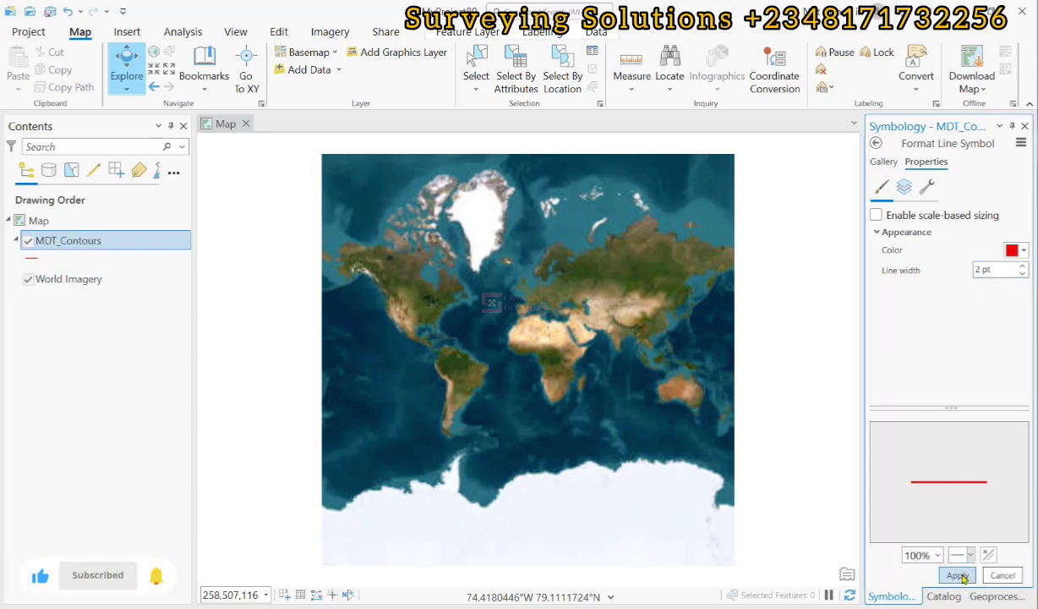
Zoom the map to the full extent of the MDT_Contours layer.
right_click(47, 245)
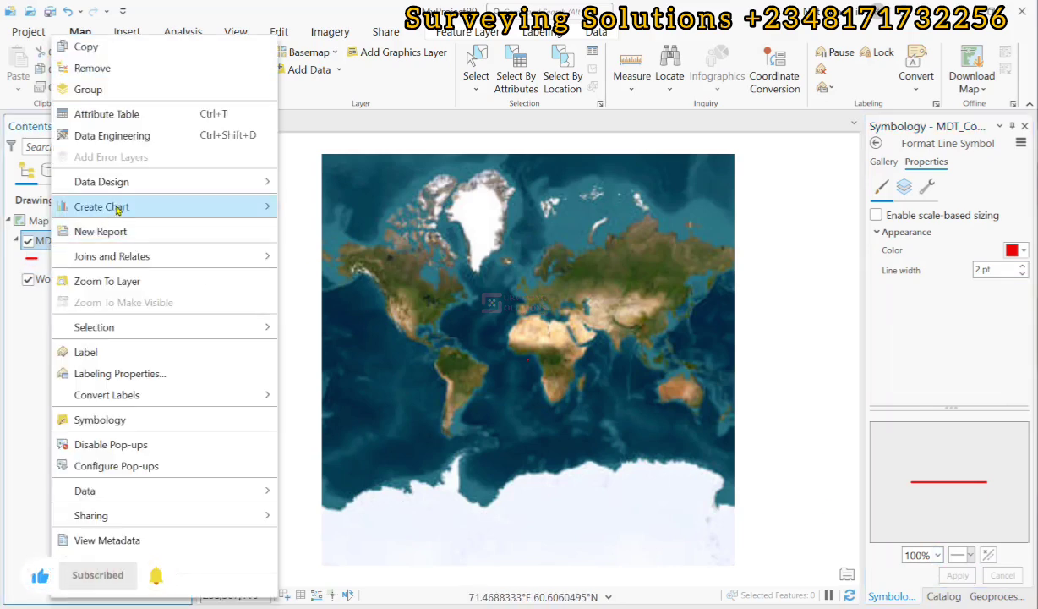
left_click(111, 281)
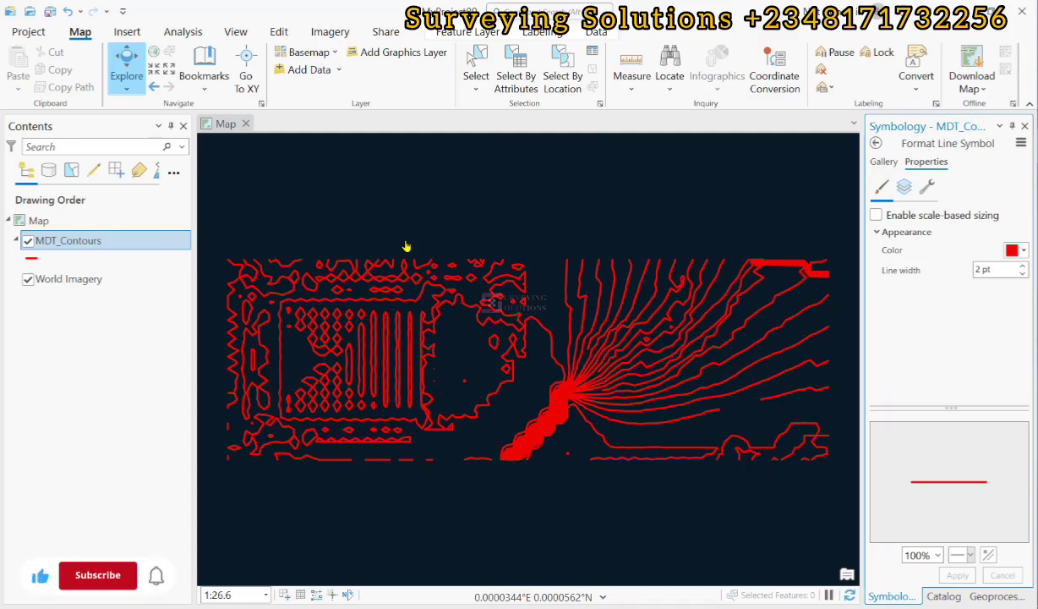
right_click(80, 242)
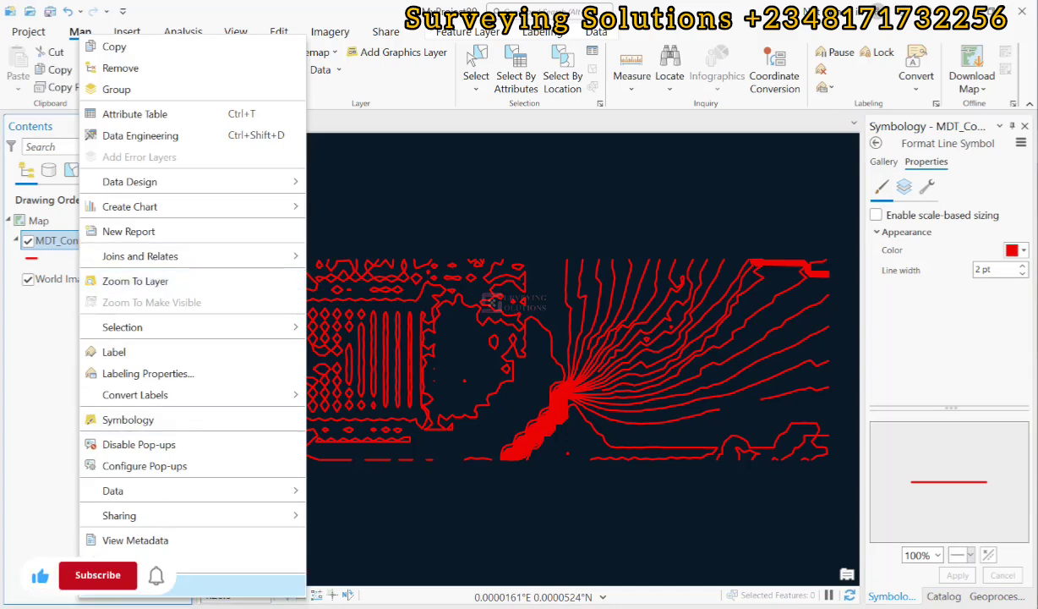
left_click(186, 584)
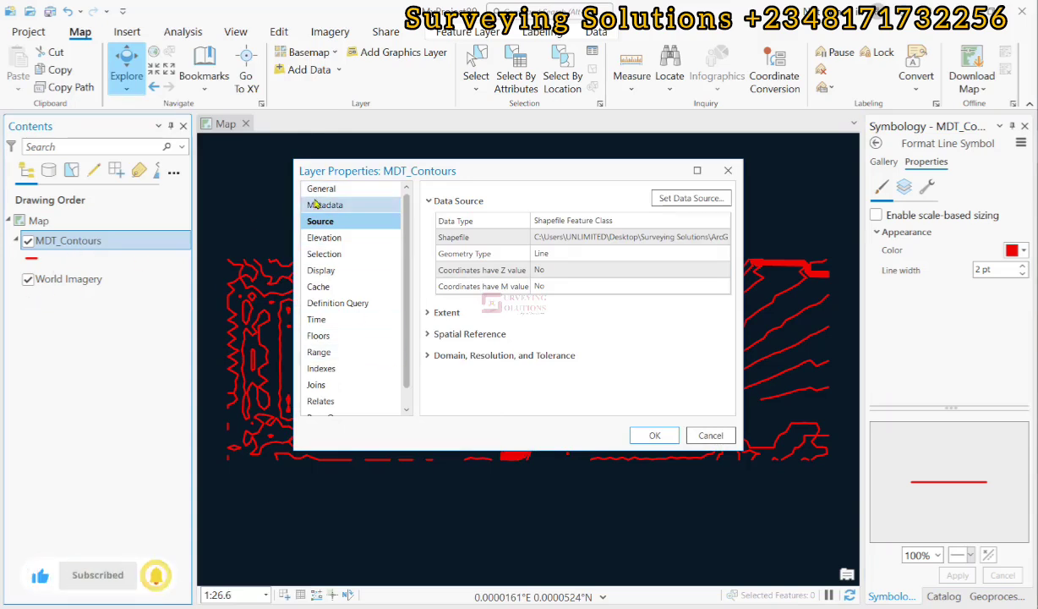
left_click(438, 335)
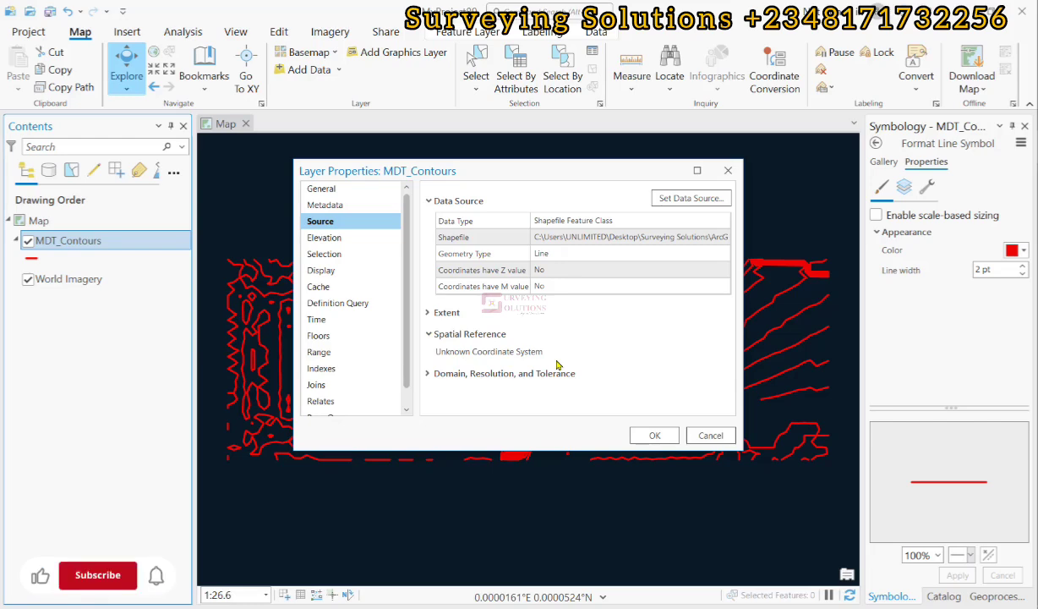
left_click(727, 170)
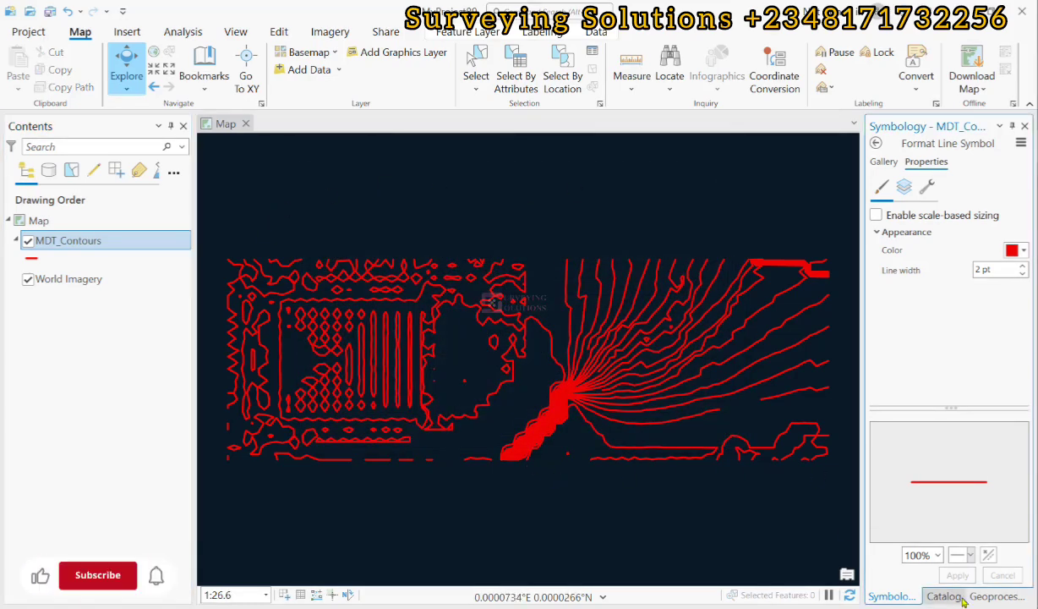
Search the geoprocessing tools for 'define projec' and open Define Projection (Data Management Tools).
left_click(994, 596)
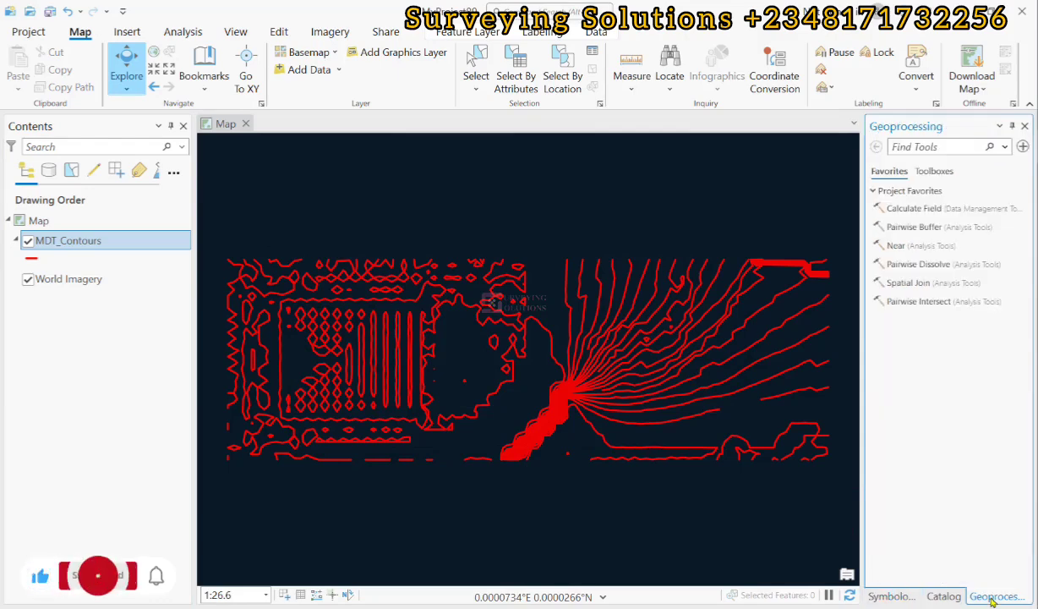
left_click(915, 149)
type("define projec")
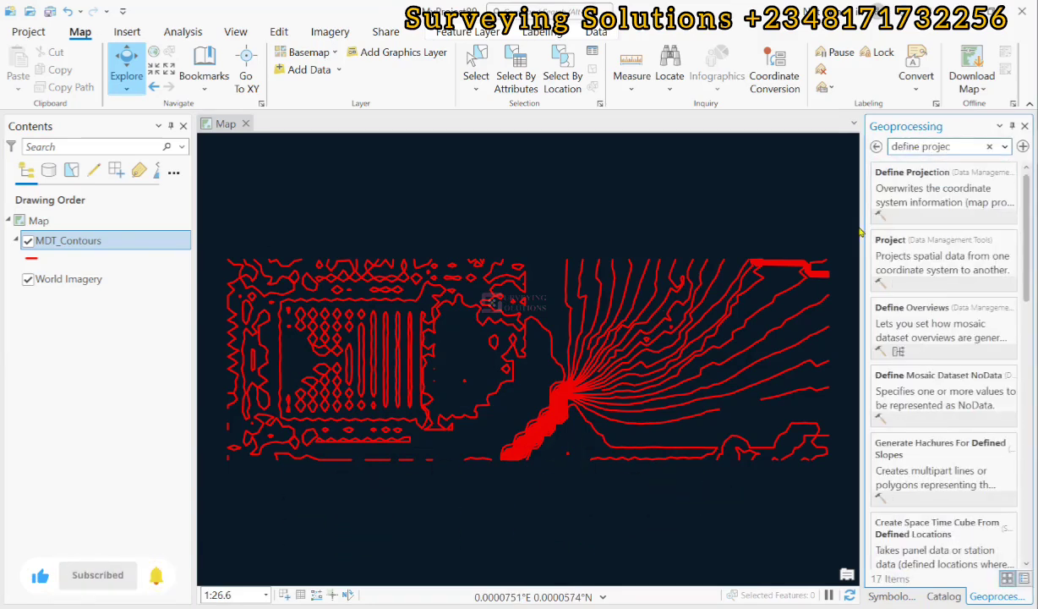
mouse_move(903, 195)
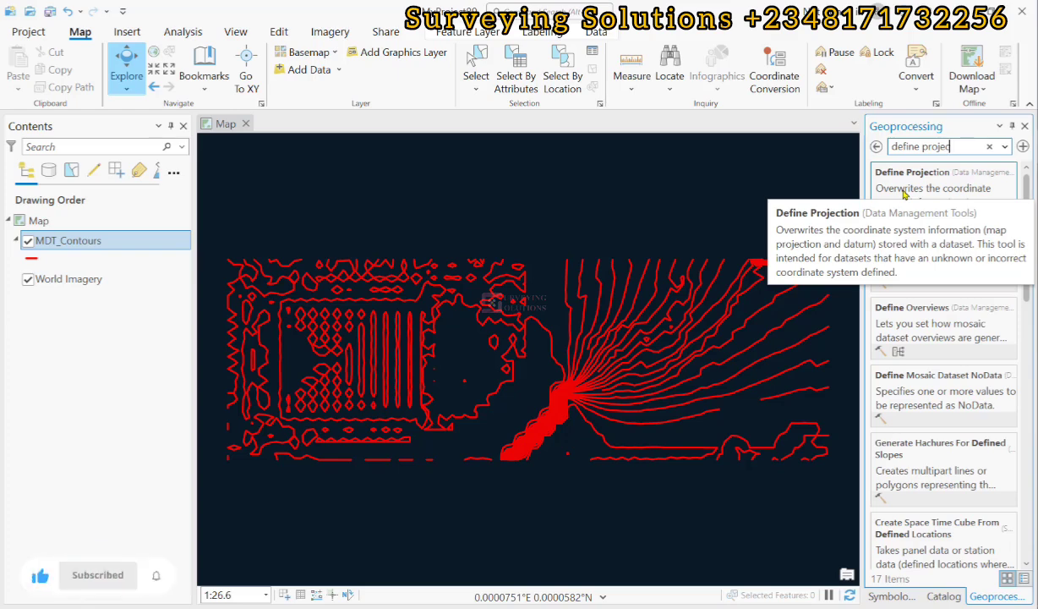
left_click(910, 189)
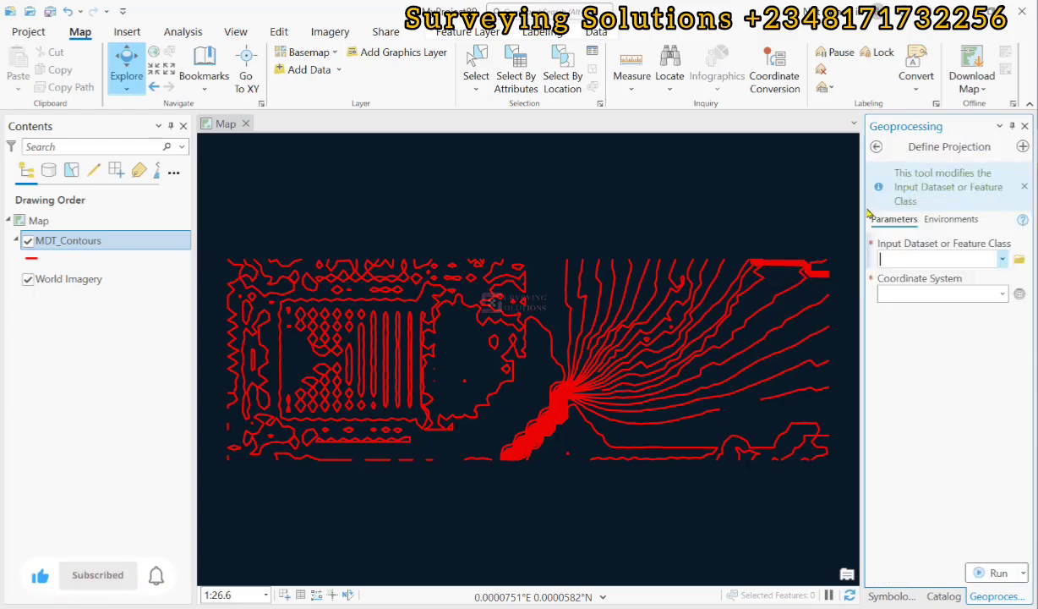
Widen the Geoprocessing pane, set MDT_Contours as Input Dataset, and bring up the Coordinate System picker.
left_click_drag(860, 214, 808, 220)
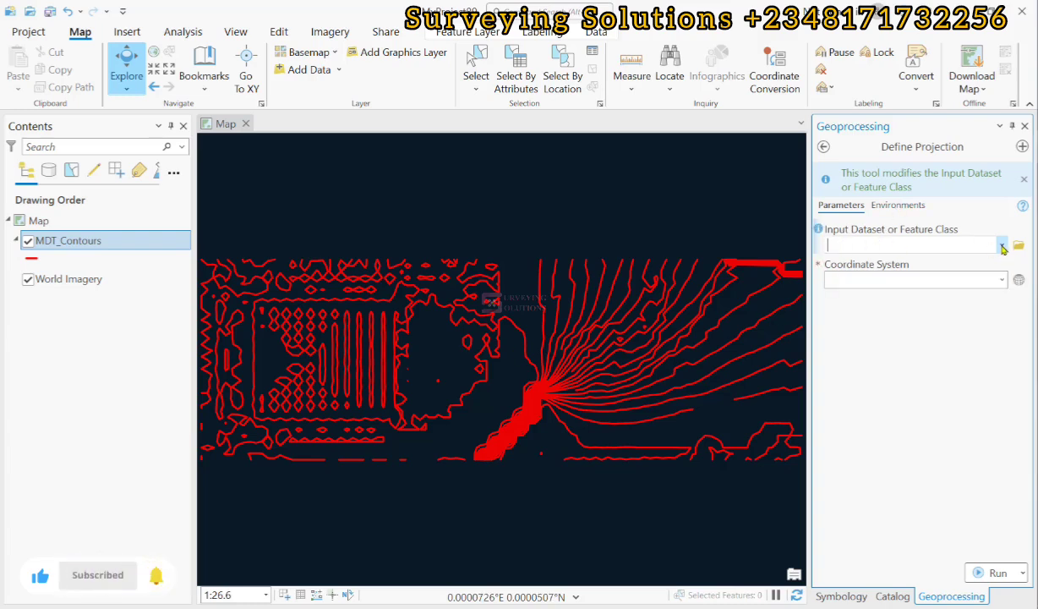
left_click(1002, 245)
left_click(864, 265)
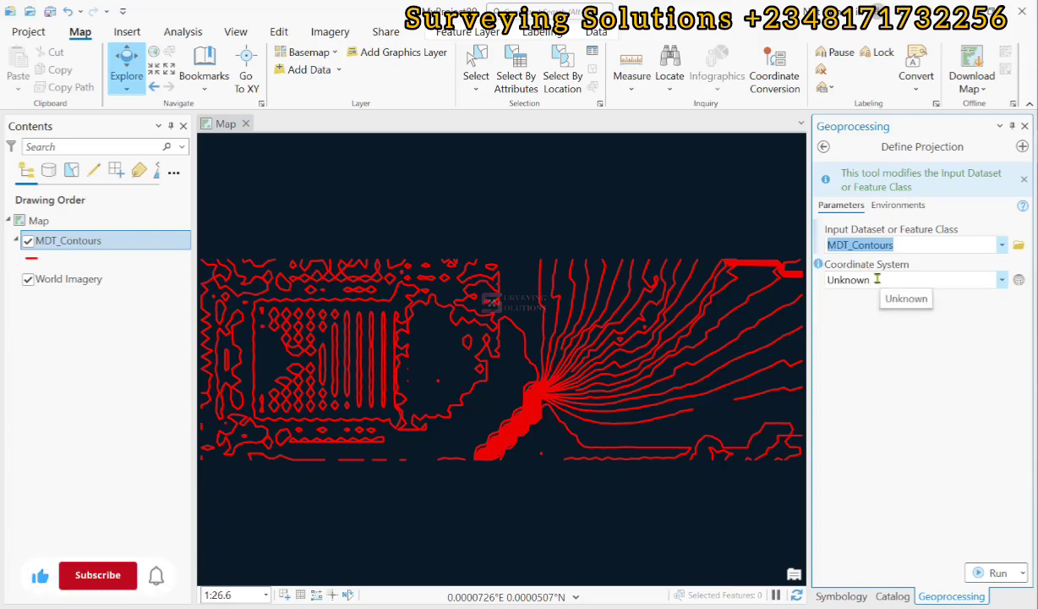
left_click(1019, 281)
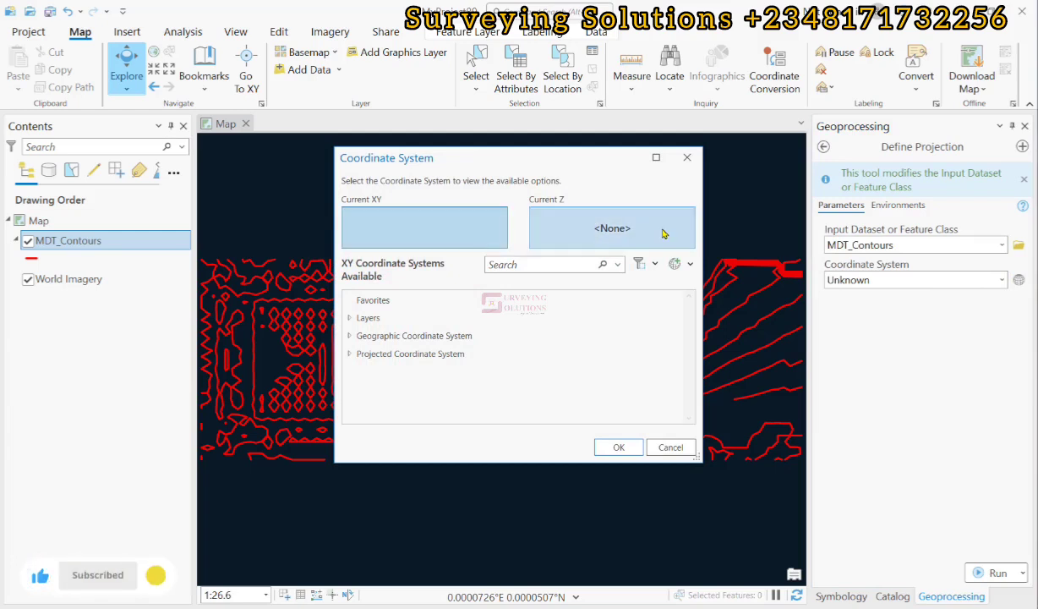
Browse the layer and projected coordinate system lists in the Coordinate System dialog.
left_click(393, 222)
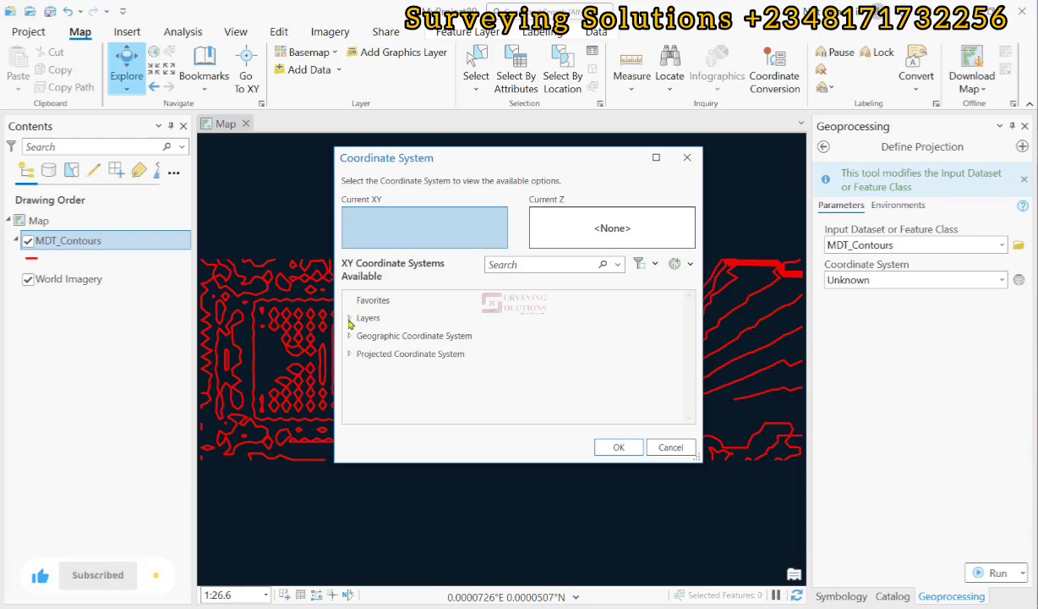
left_click(350, 319)
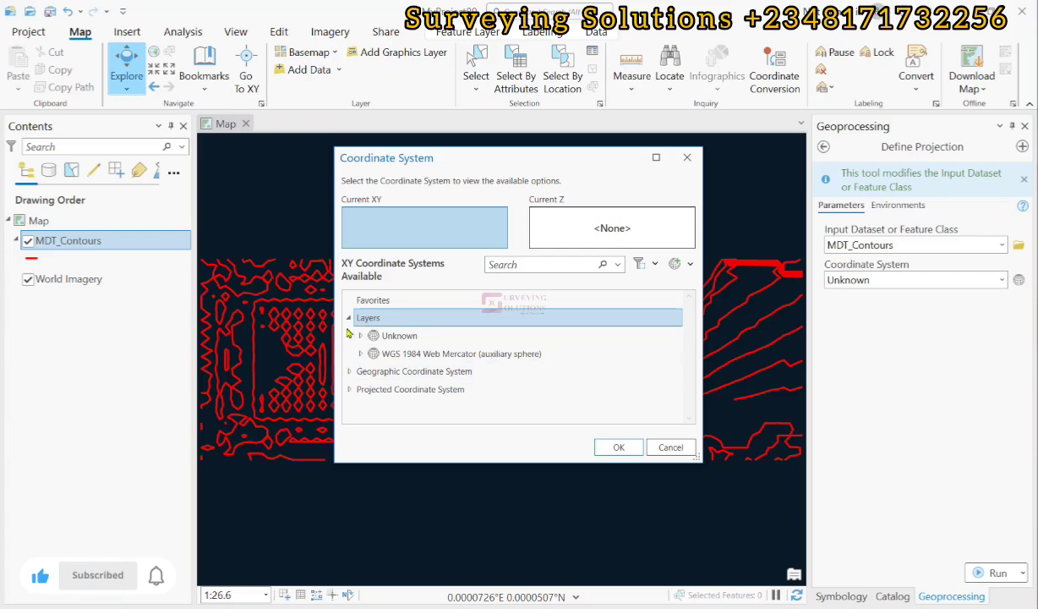
left_click(350, 318)
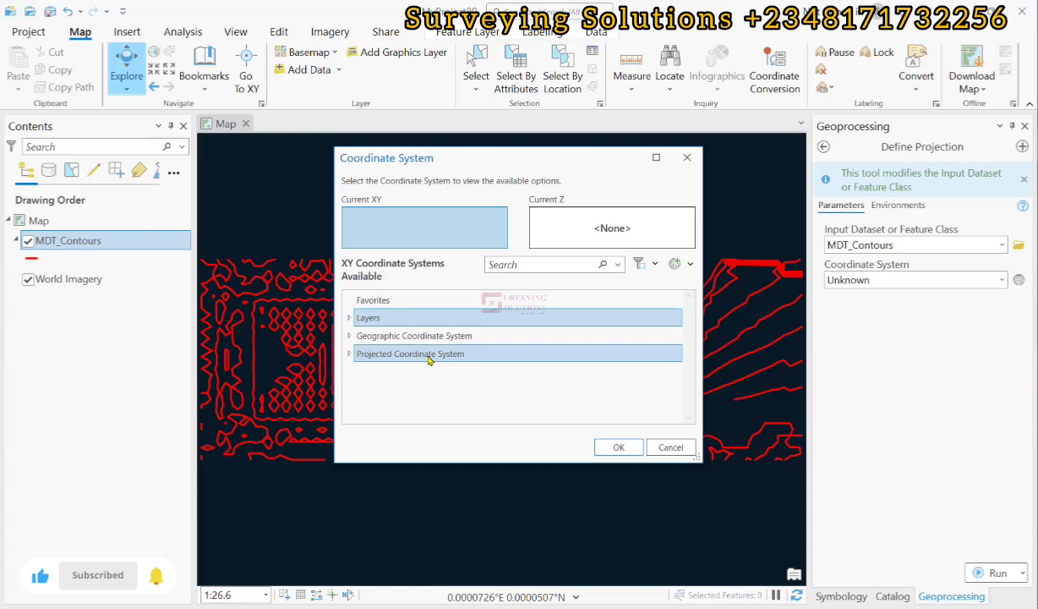
left_click(350, 354)
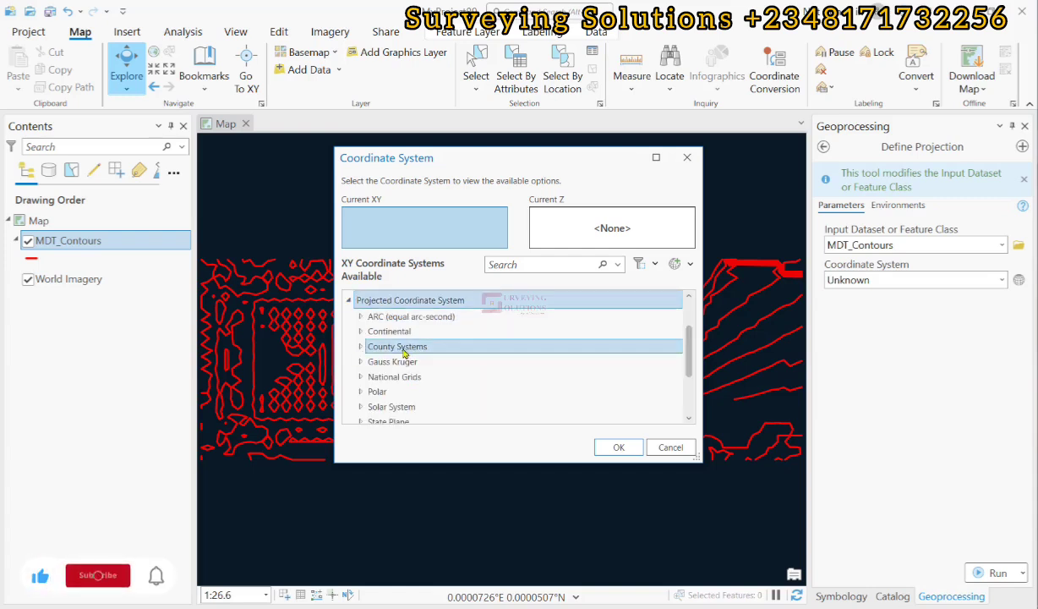
scroll(416, 339, "down", 2)
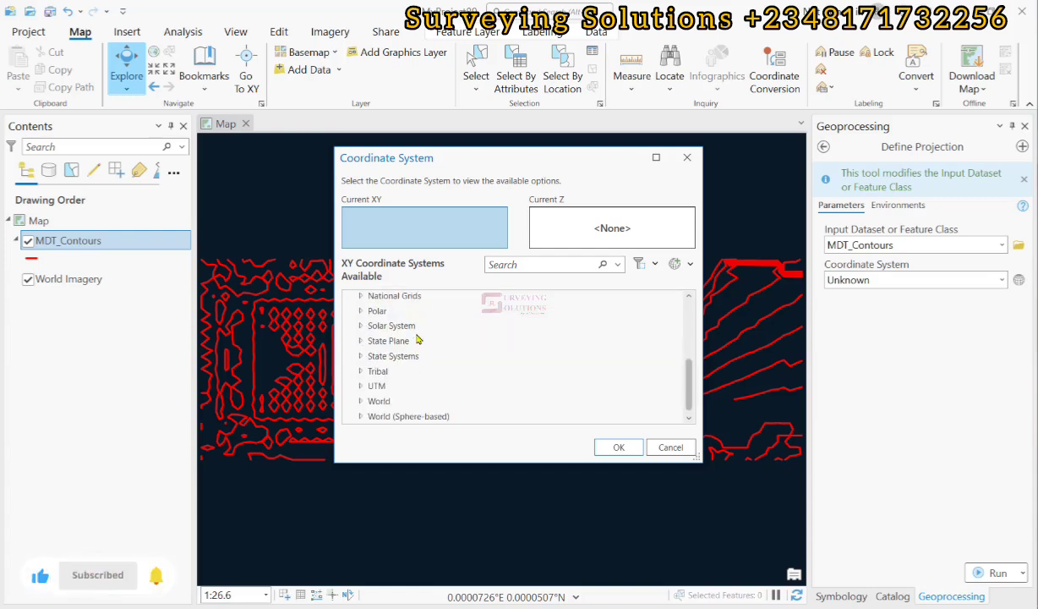
scroll(416, 339, "up", 3)
left_click(349, 353)
Choose Geographic Coordinate System > World > WGS 1984 and confirm it.
left_click(350, 335)
scroll(363, 355, "down", 4)
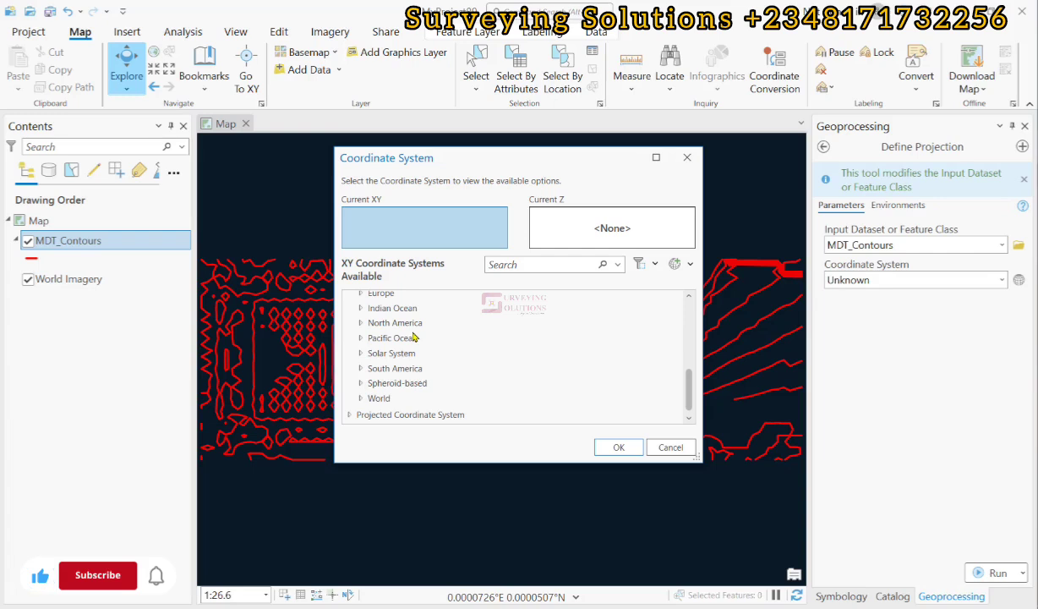
left_click(362, 399)
scroll(397, 372, "down", 6)
scroll(415, 359, "down", 5)
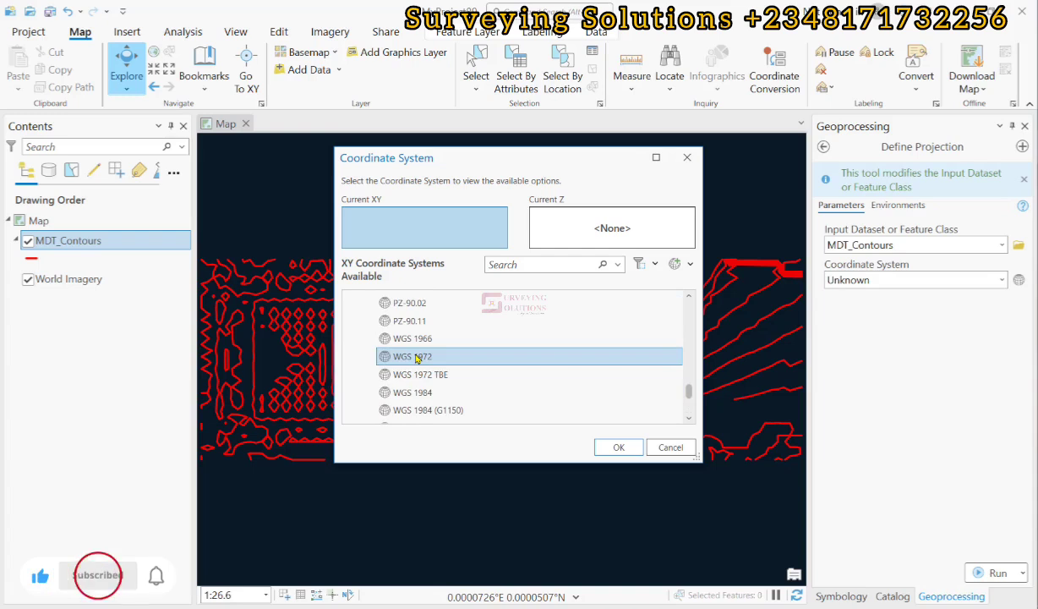
left_click(409, 326)
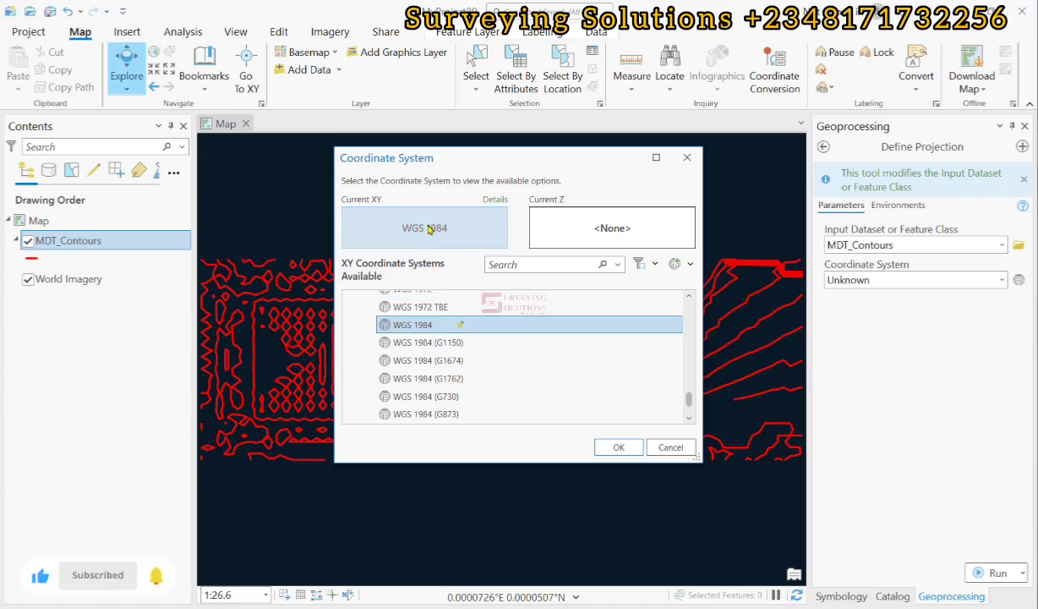
left_click(614, 445)
Run Define Projection, zoom to MDT_Contours over the West African coast, and return to the search results.
left_click(985, 571)
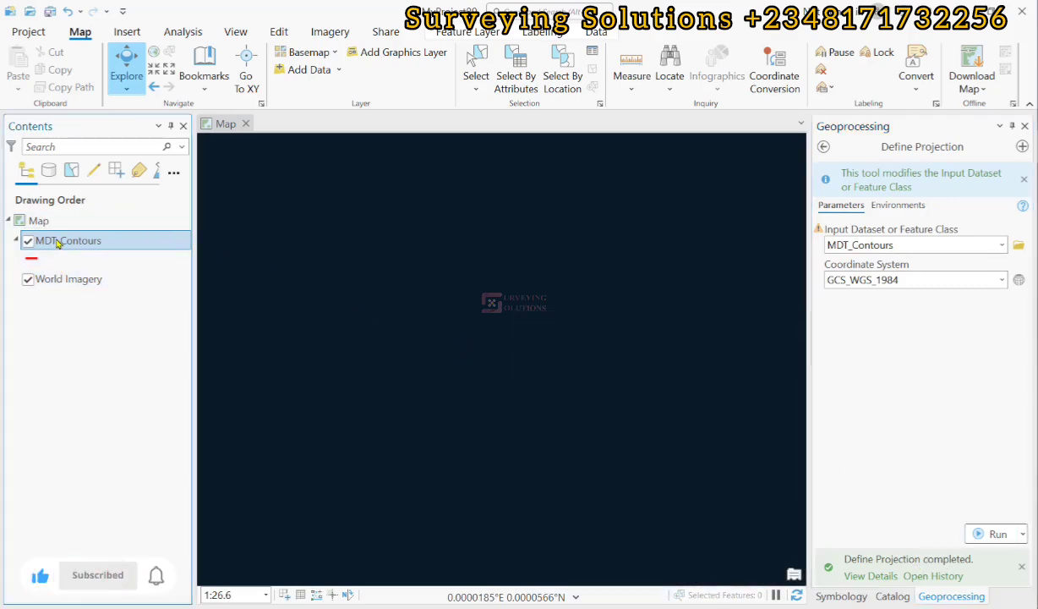
right_click(57, 240)
left_click(128, 287)
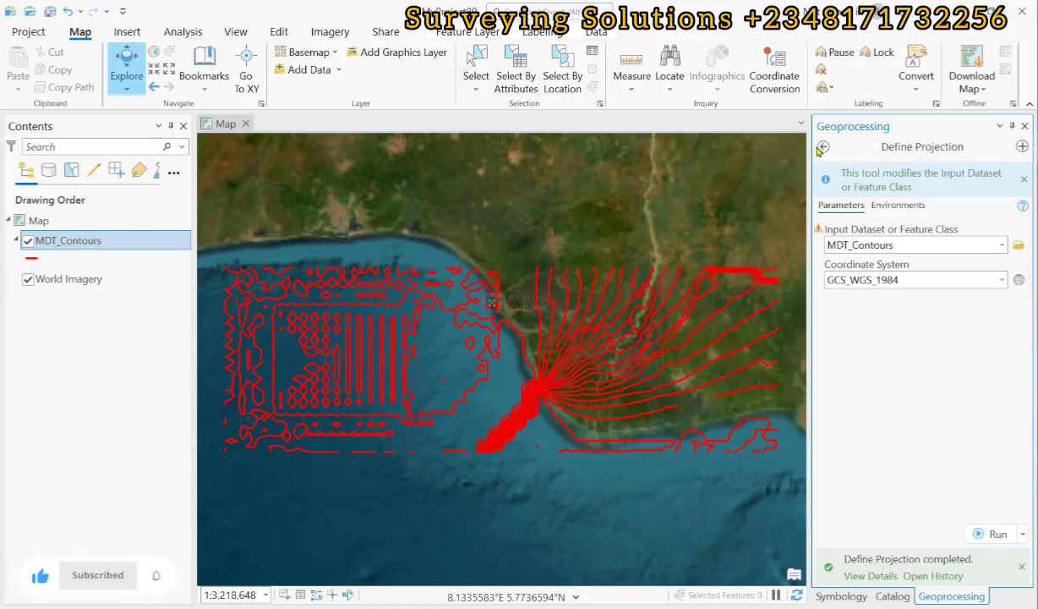
left_click(820, 147)
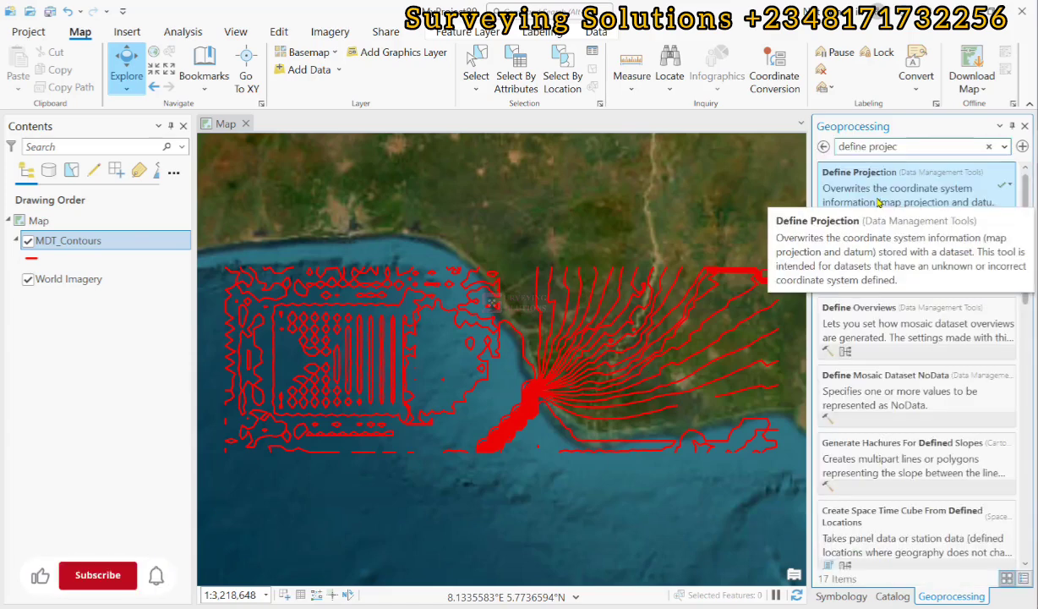